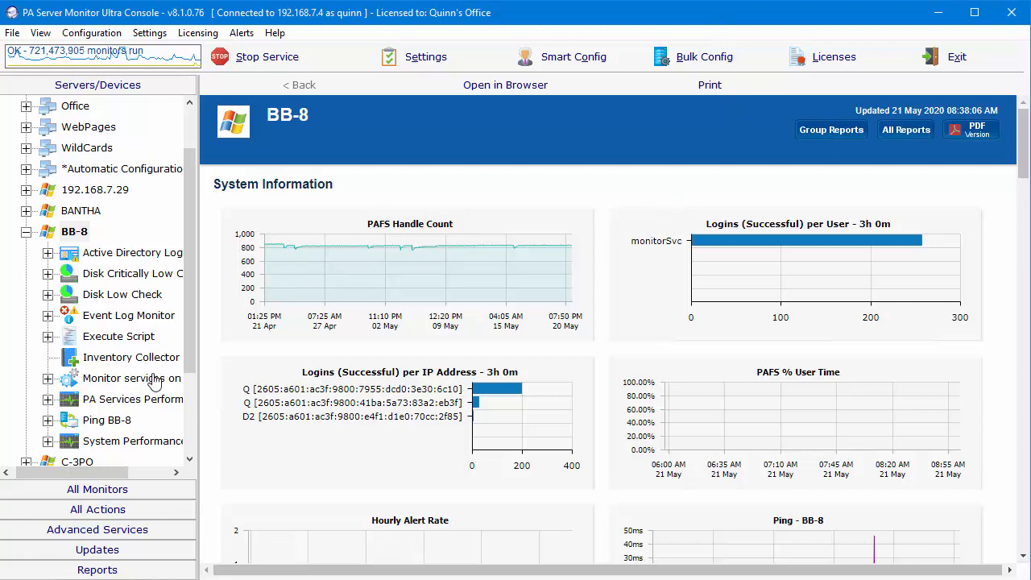
- View BB-8's Inventory Collector settings and add an Inventory Alerter monitor to BB-8
click(118, 360)
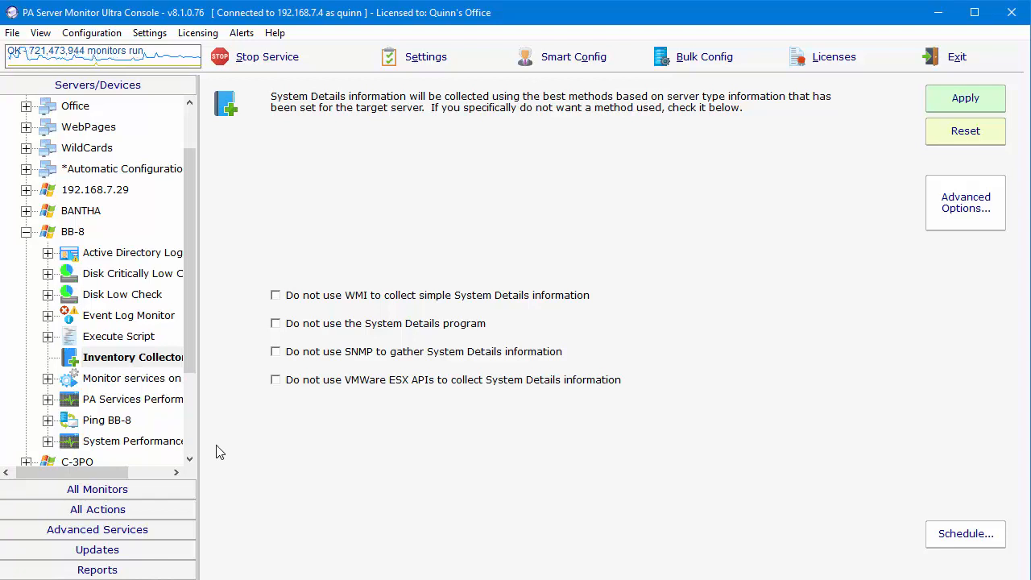
right_click(72, 236)
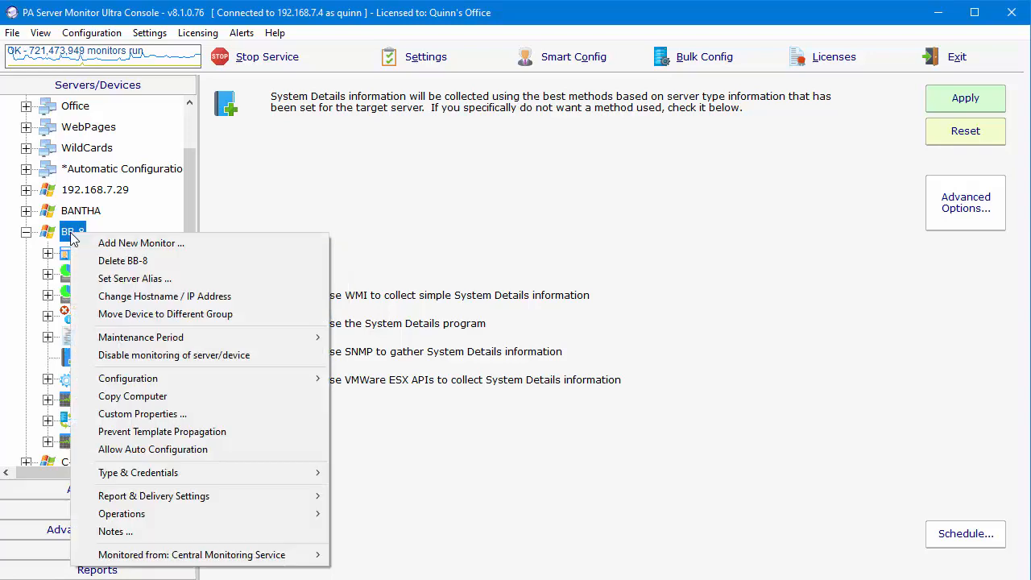
click(148, 244)
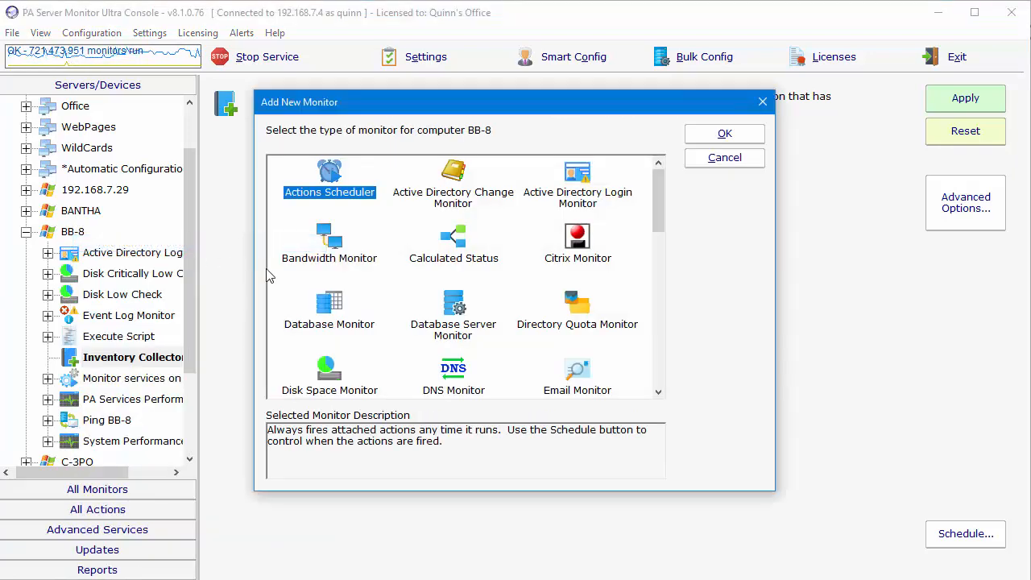
scroll(499, 322, down, 6)
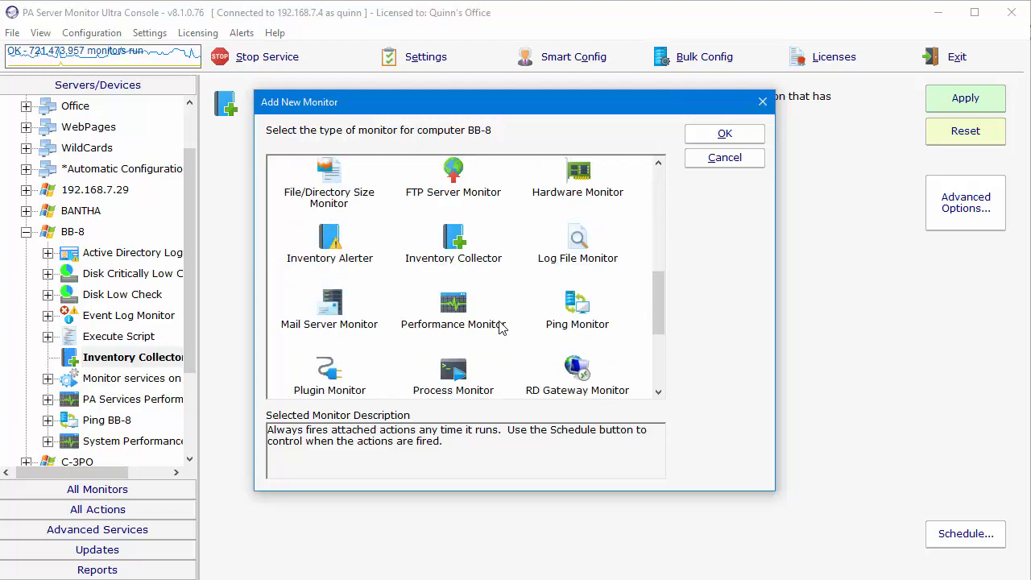
click(332, 243)
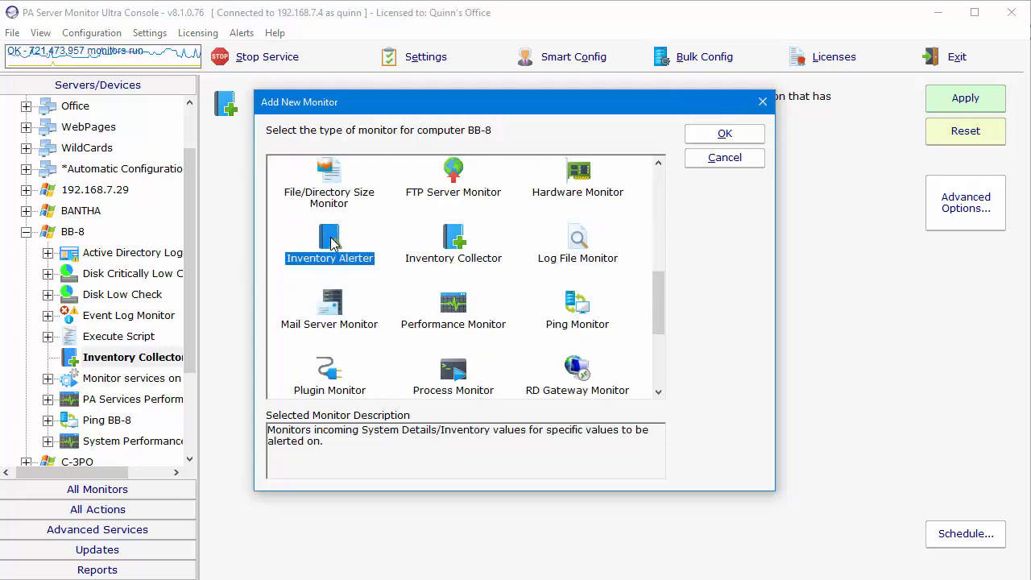
click(725, 134)
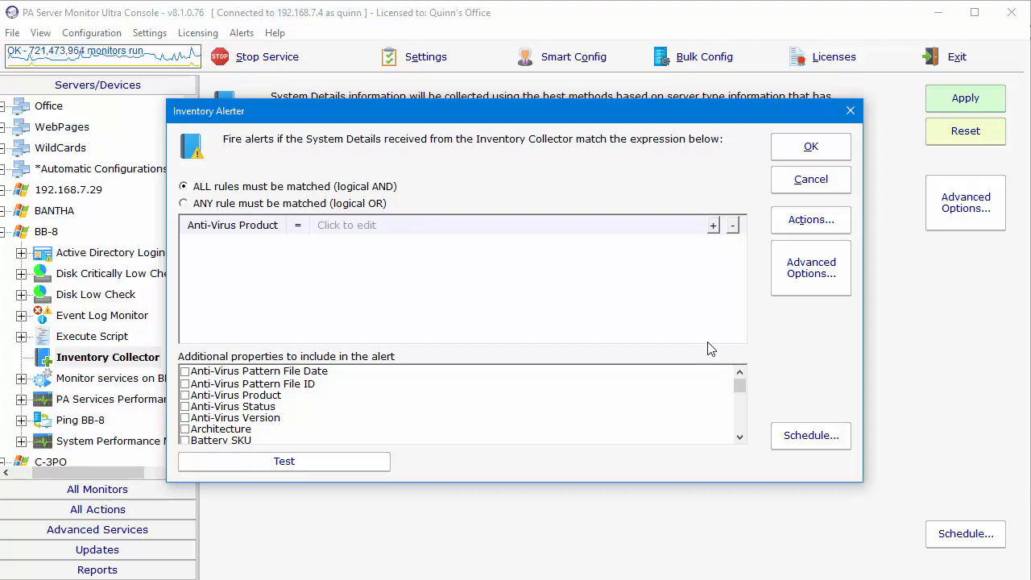
- Make the alerter fire when any rule matches and set the first rule's property to Anti-Virus Pattern File Date
click(184, 203)
click(225, 229)
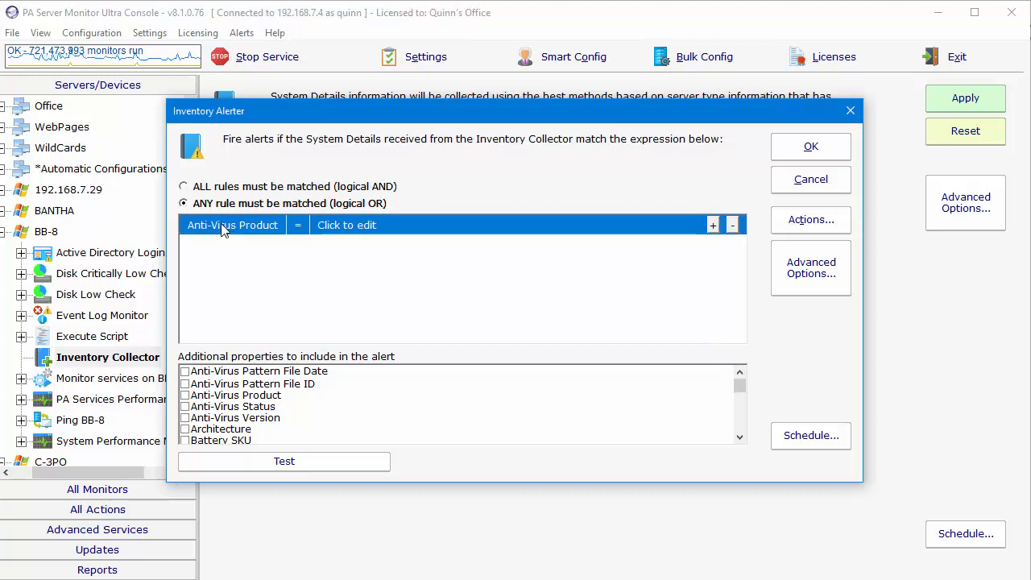
click(224, 230)
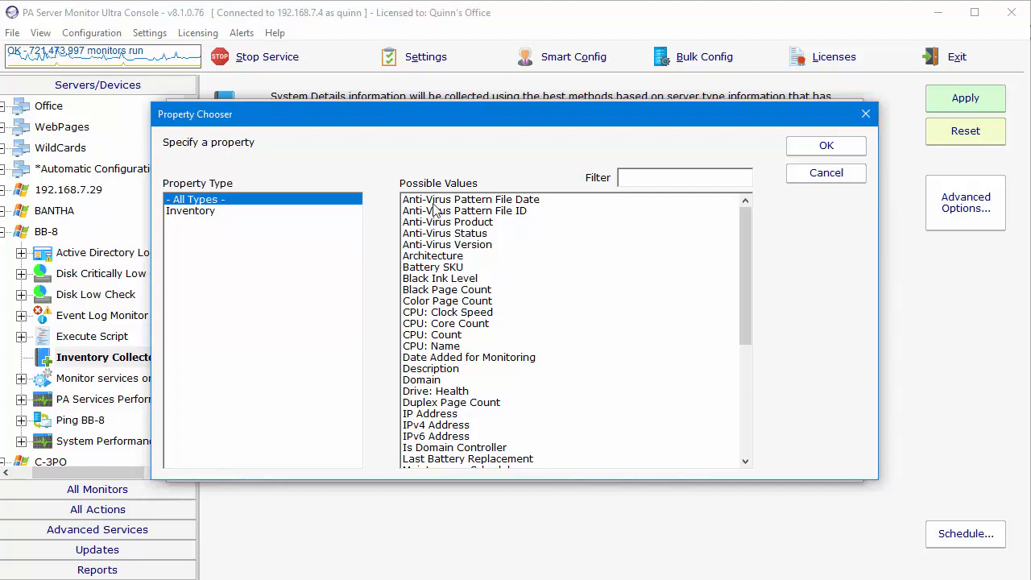
click(497, 203)
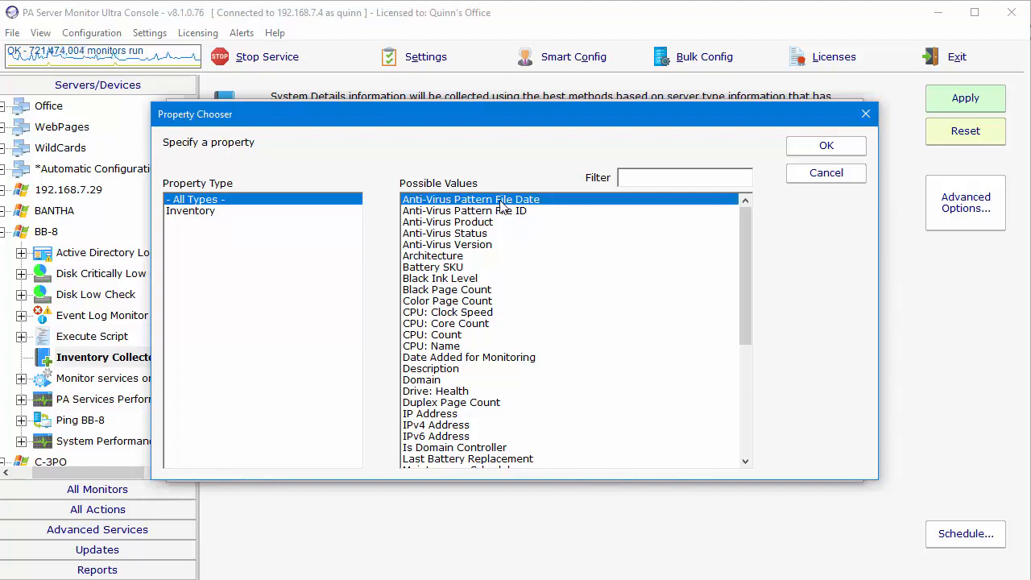
click(829, 148)
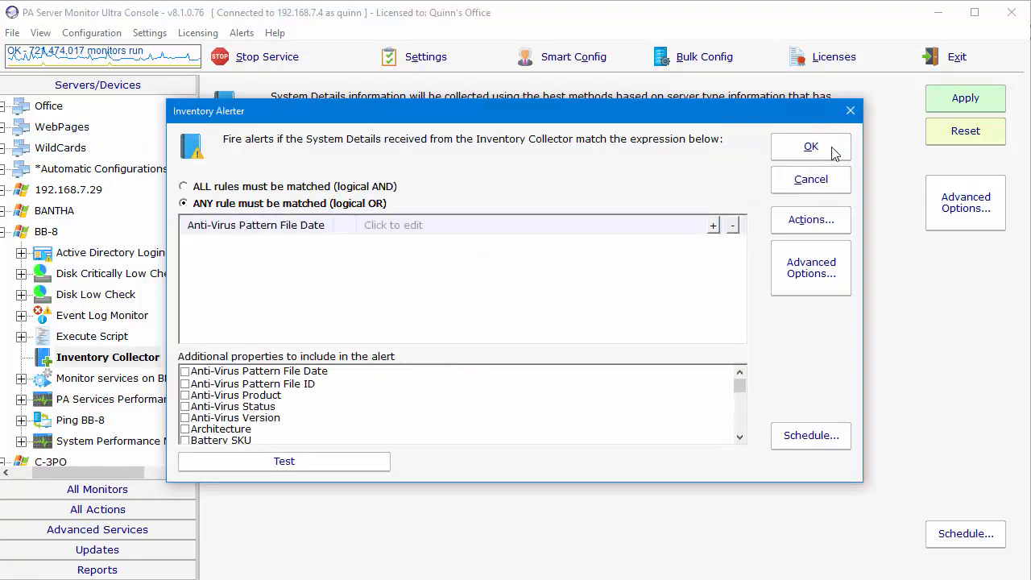
- Set the Anti-Virus Pattern File Date rule to less than (<) the current time minus 2 days
click(343, 229)
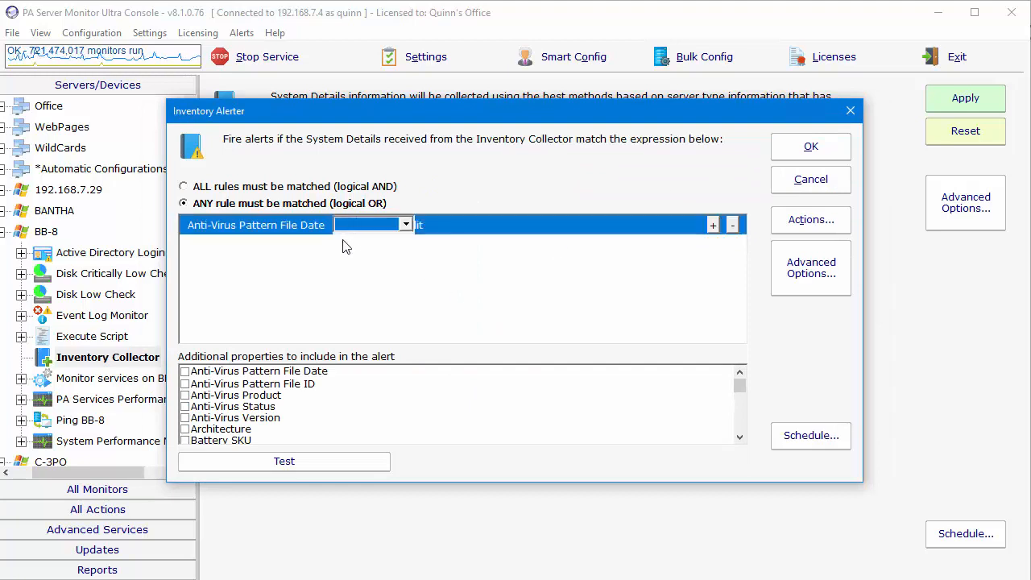
click(406, 225)
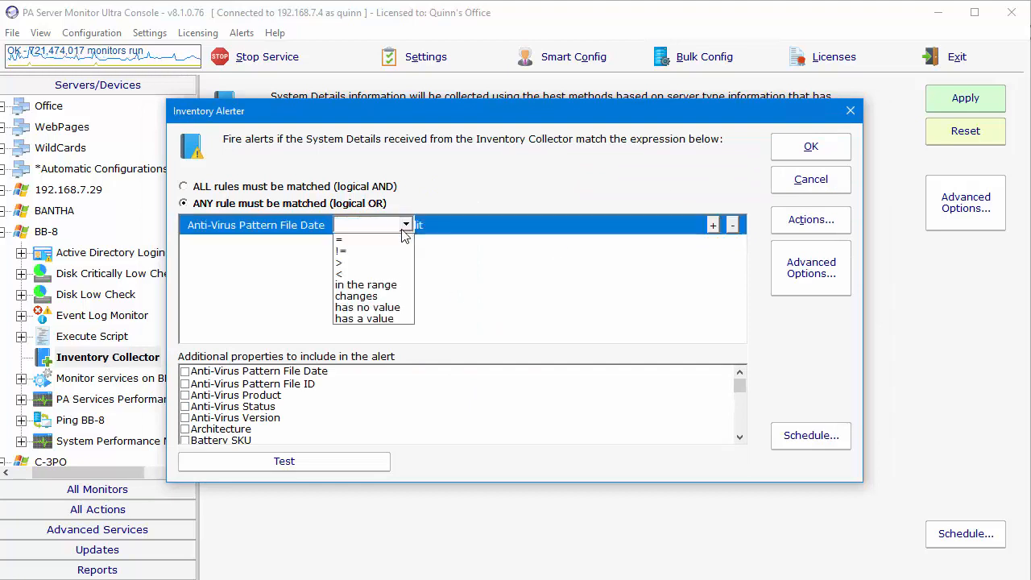
click(367, 276)
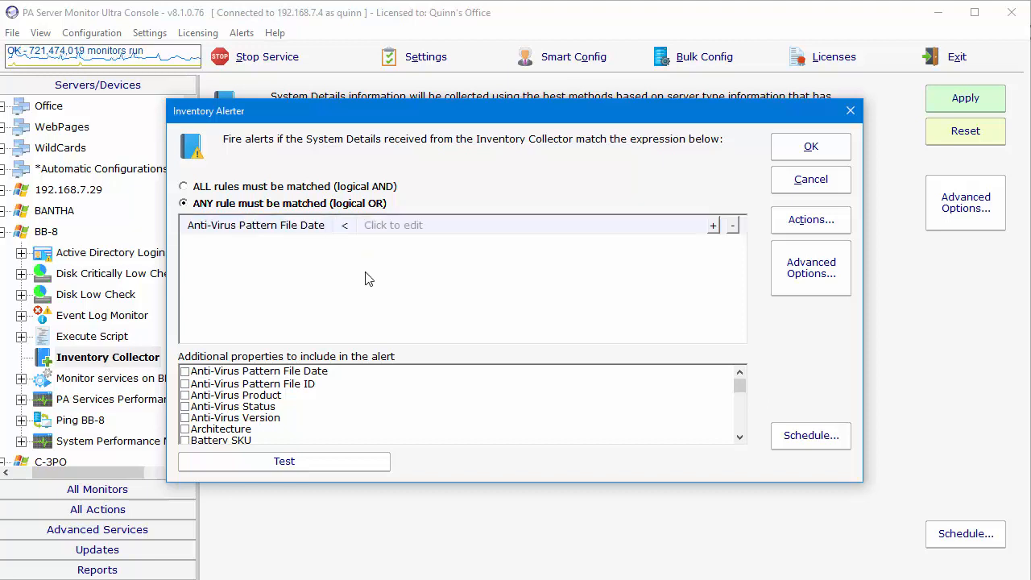
click(407, 228)
click(468, 251)
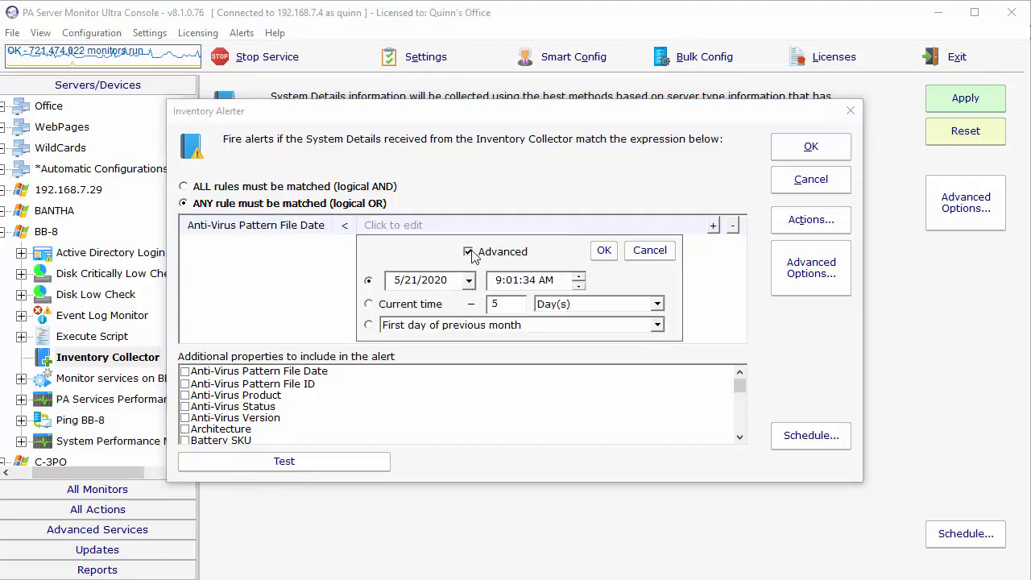
click(411, 308)
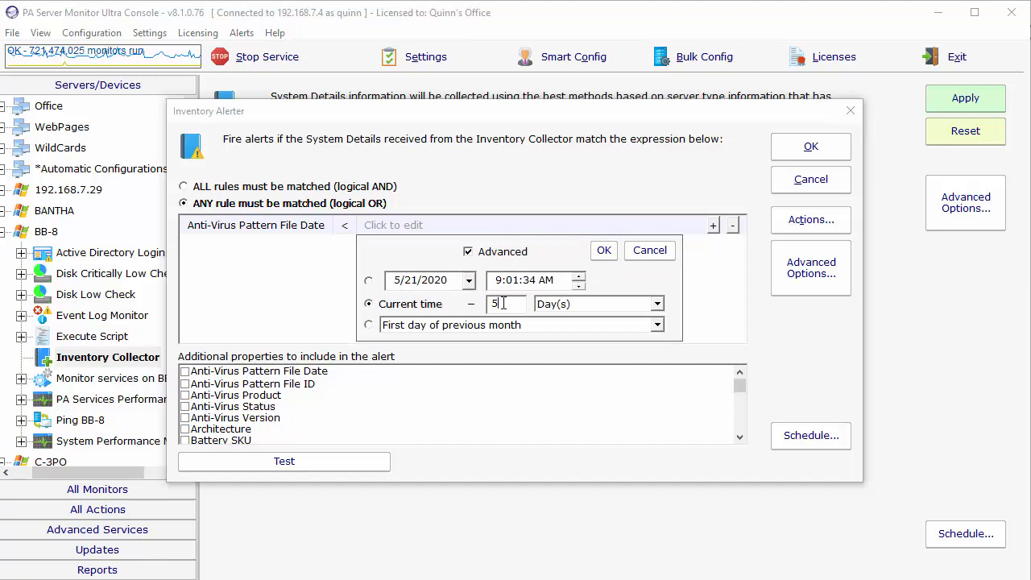
text(2)
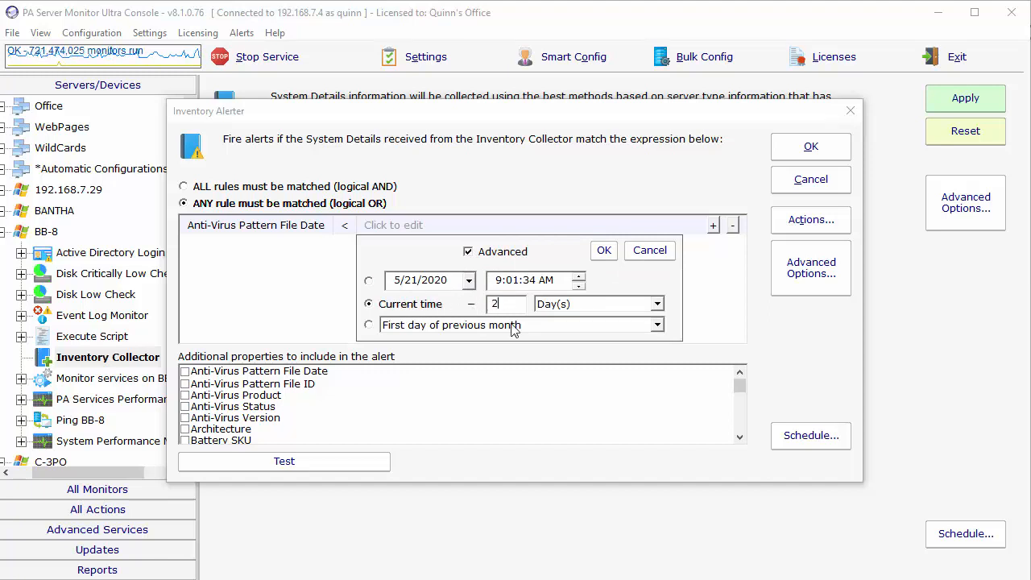
click(604, 251)
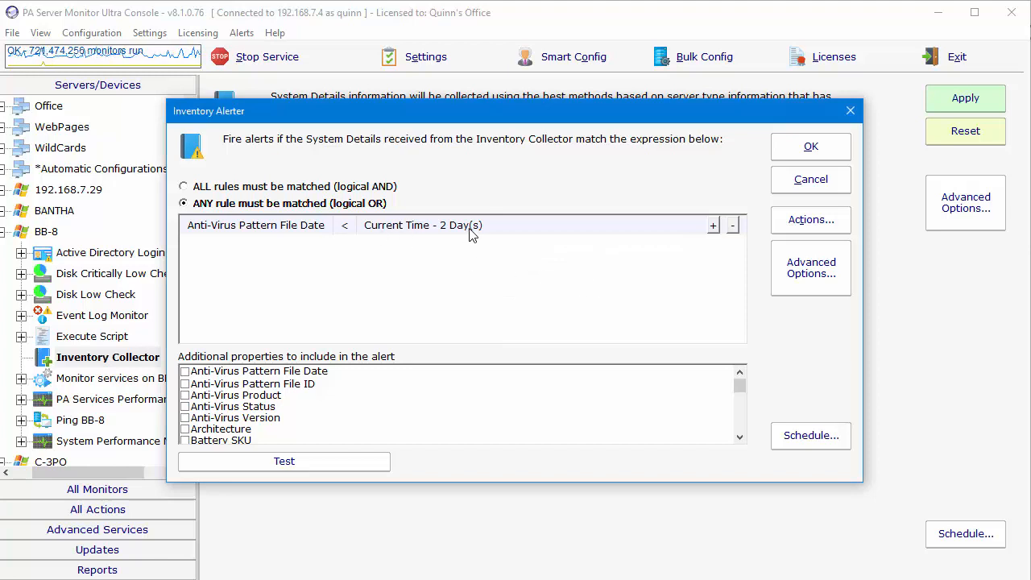
- Add a second rule to the expression with Anti-Virus Status as its property
click(714, 231)
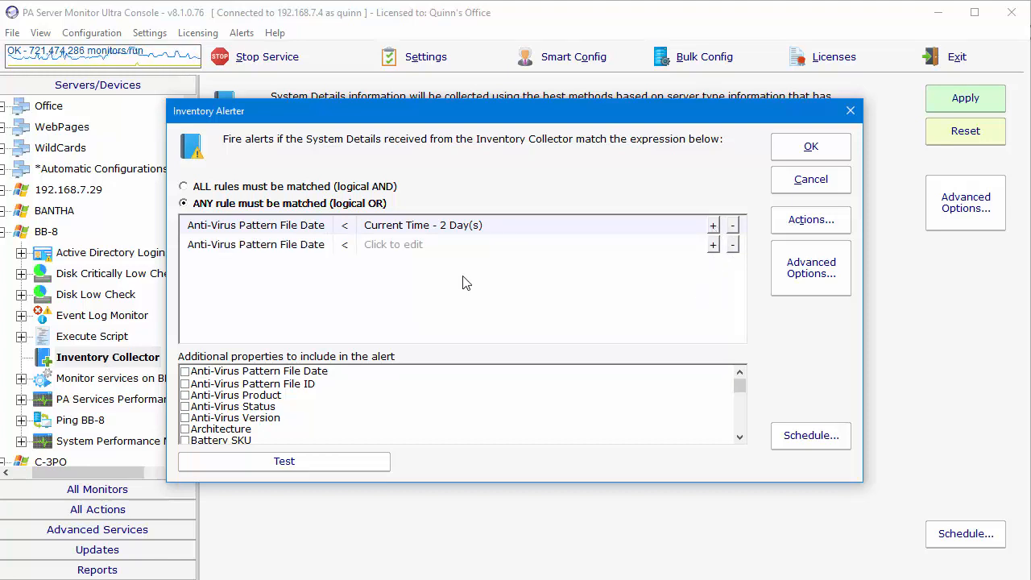
click(273, 253)
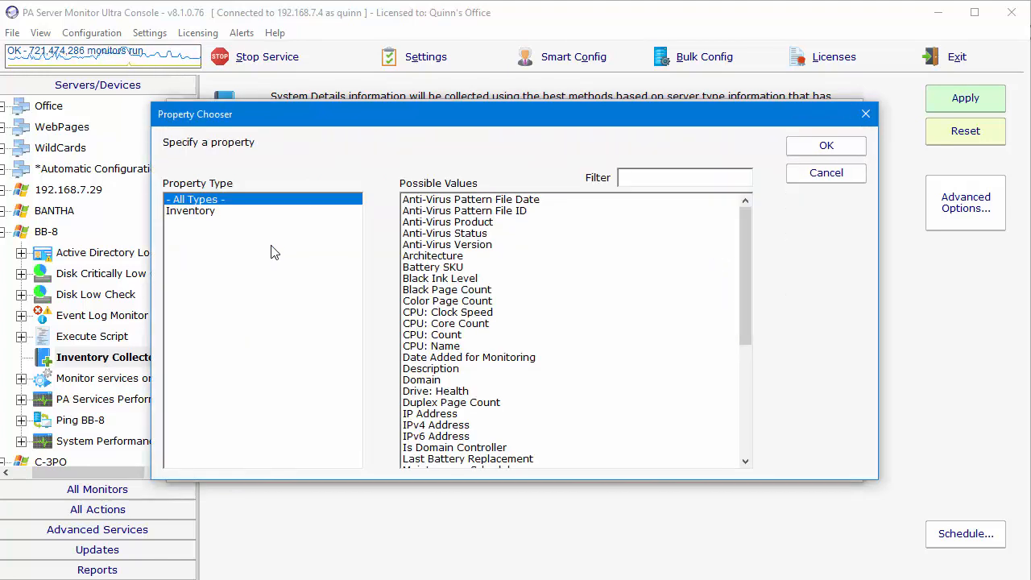
click(442, 234)
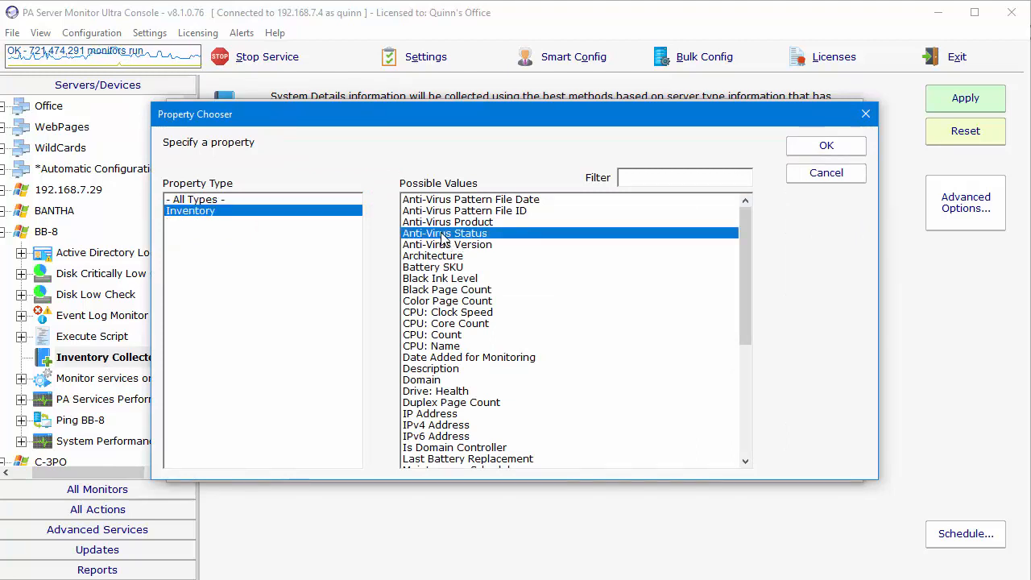
click(827, 147)
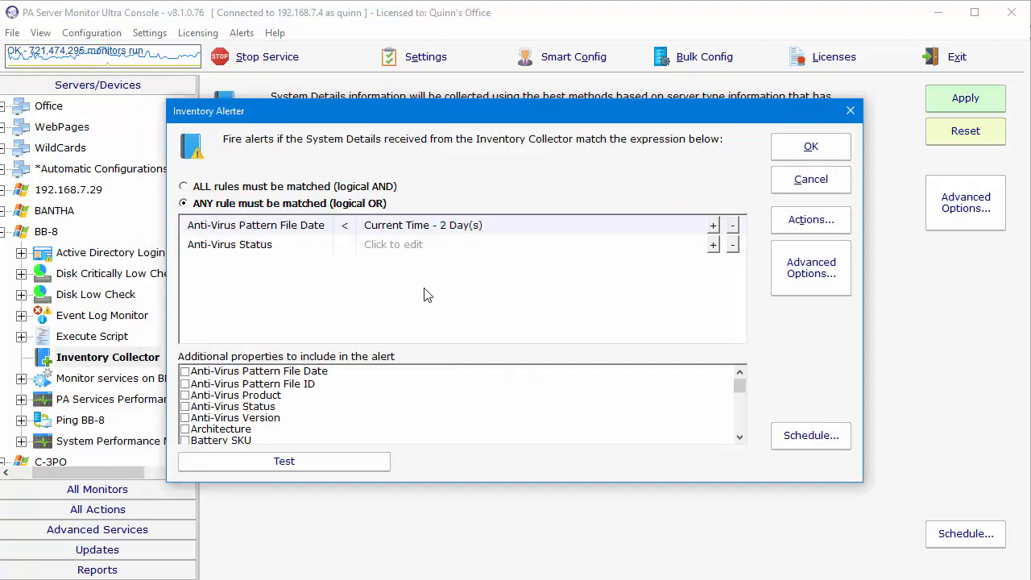
- Set the Anti-Virus Status rule to match when the status is not equal (!=) to Running
click(345, 244)
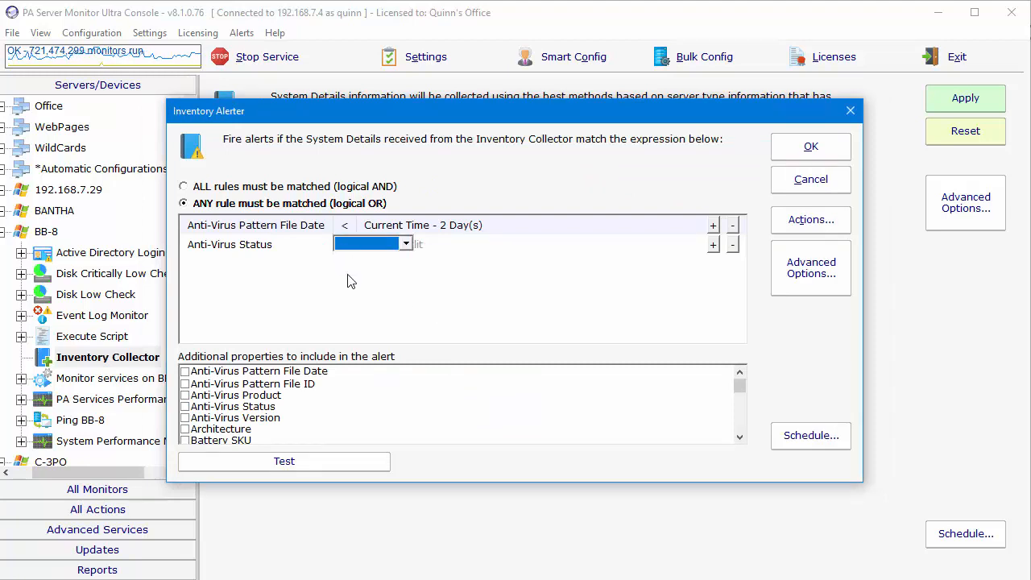
click(405, 244)
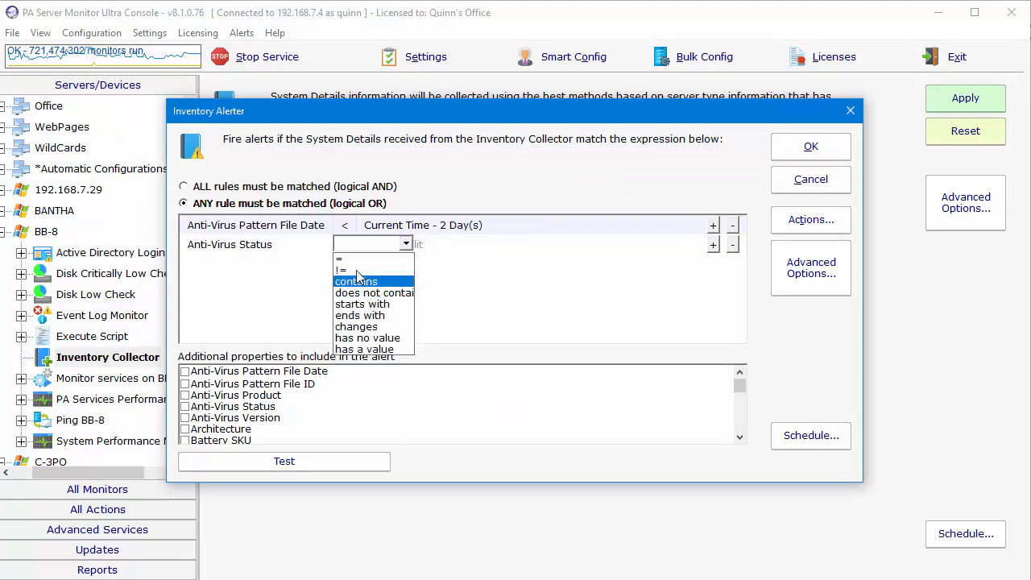
click(355, 272)
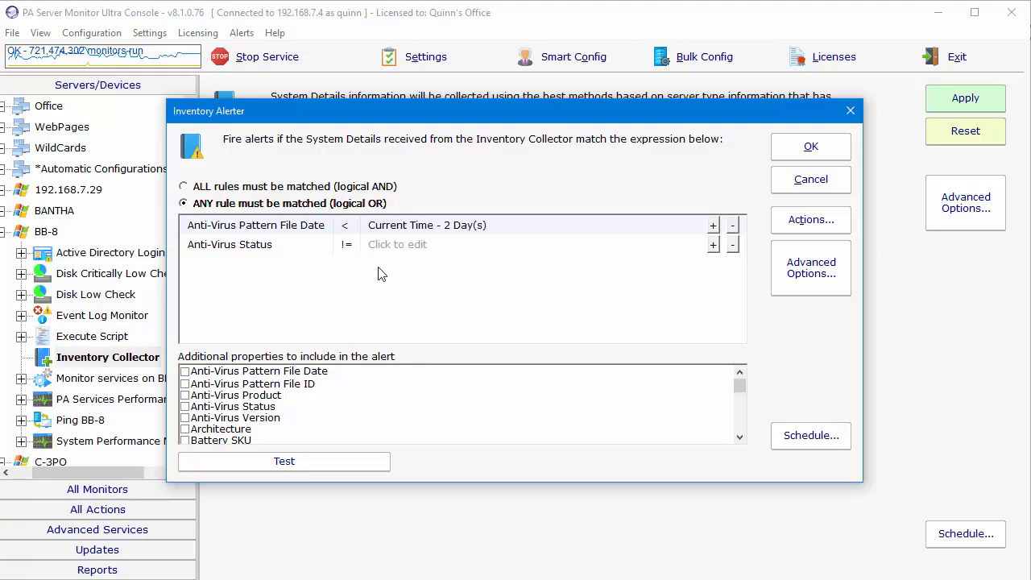
click(413, 243)
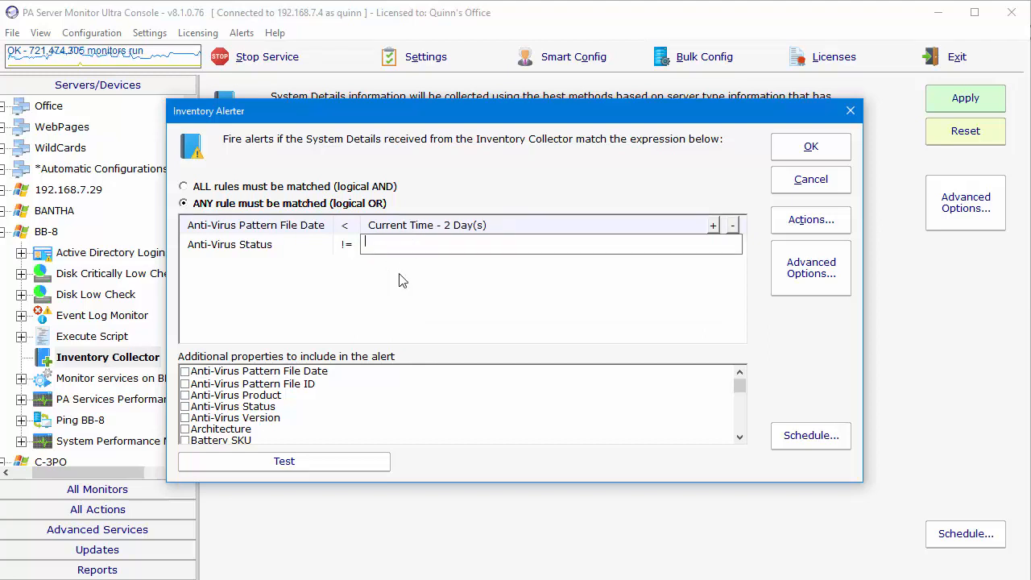
text(Running)
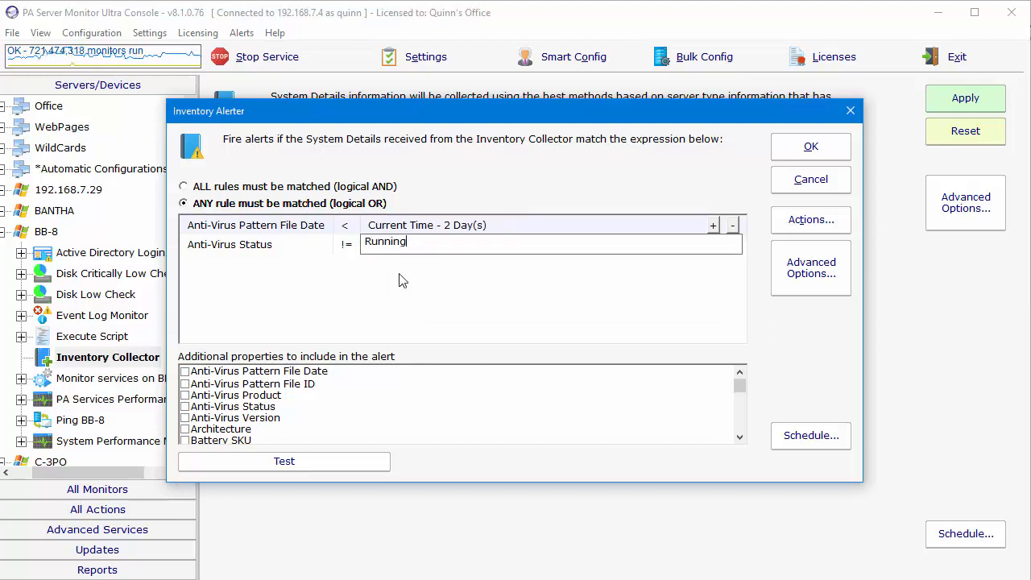
click(484, 282)
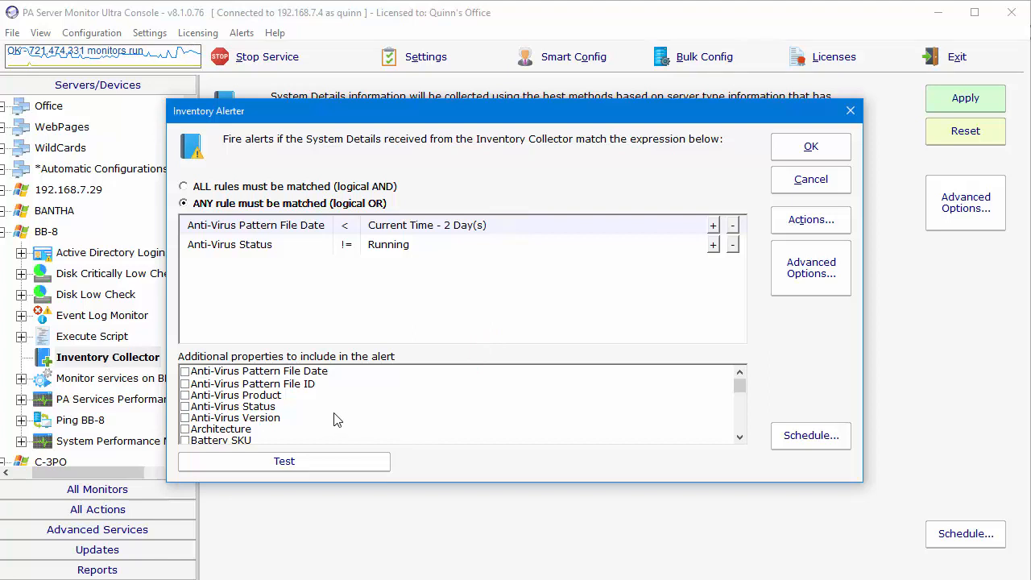
- Include the Anti-Virus Pattern File Date, Pattern File ID, Product, Status and Version properties in the alert
click(185, 372)
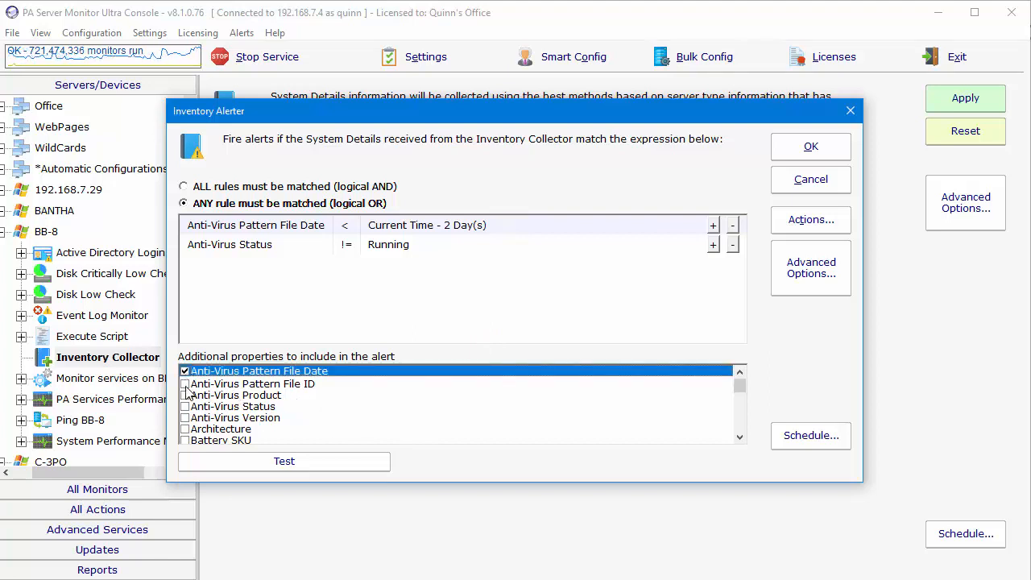
click(184, 383)
click(184, 395)
click(184, 406)
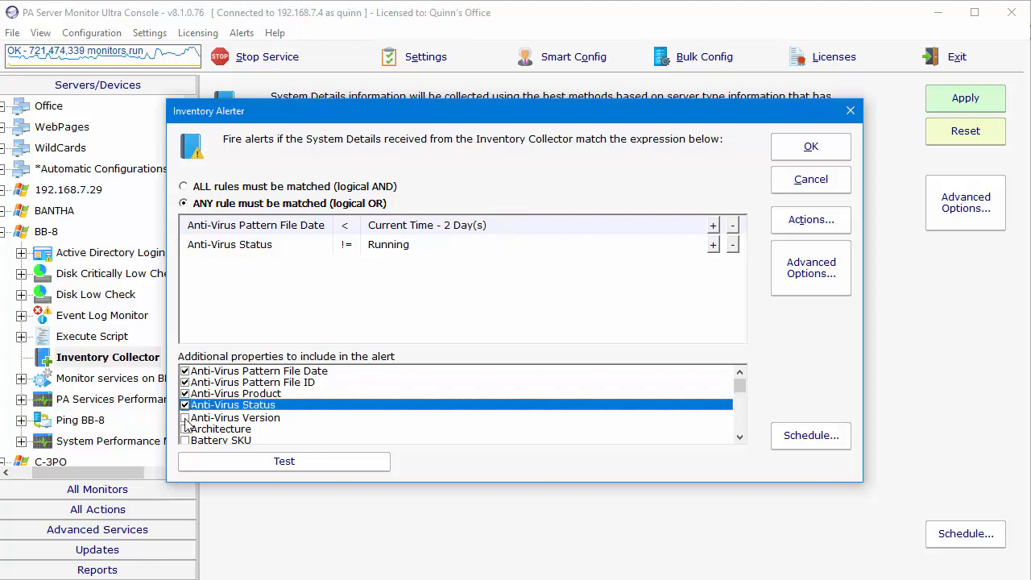
click(185, 417)
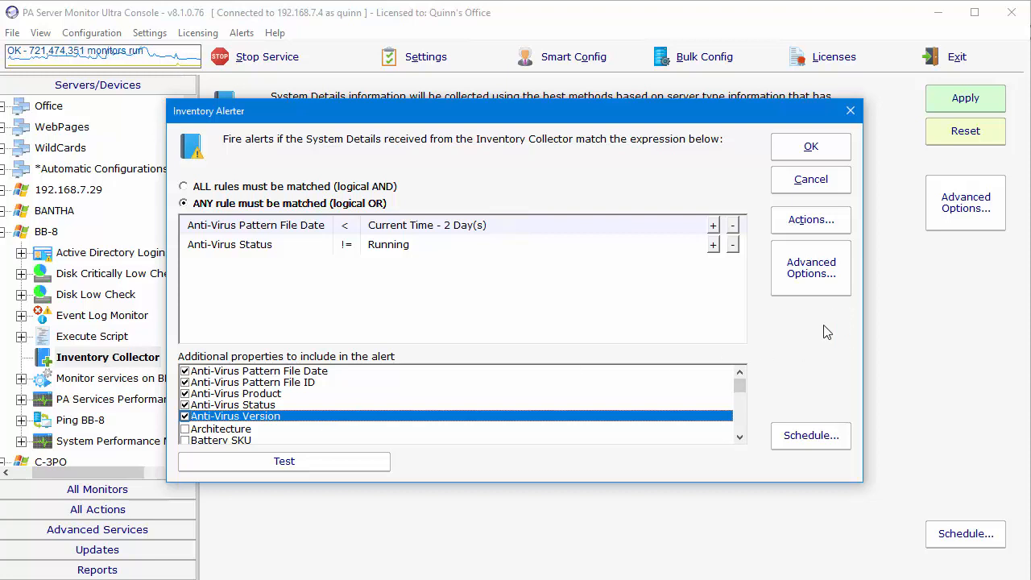
- Assign the Email Message action addressed to the signed-in user to the monitor's Do Immediately error actions
click(793, 221)
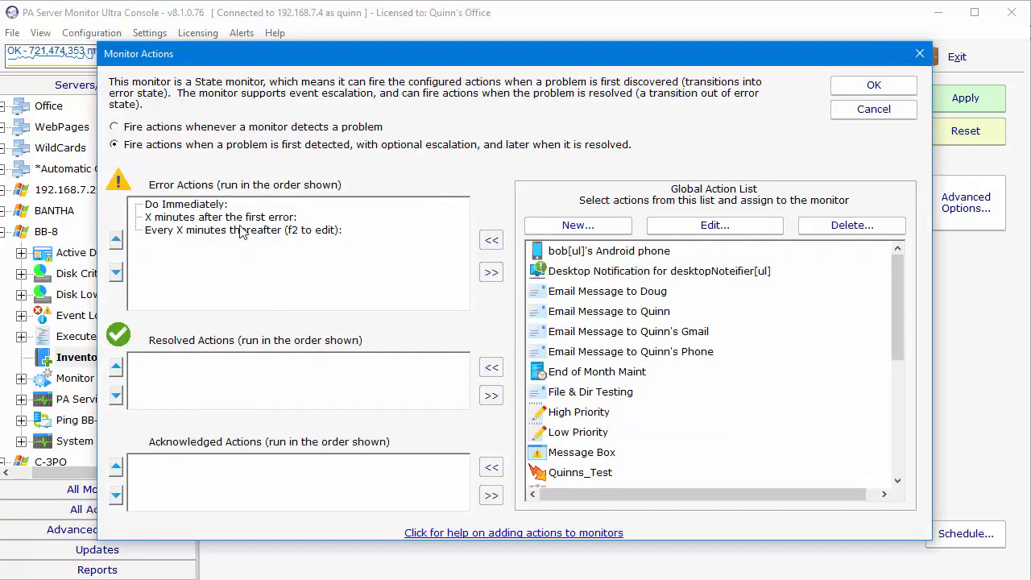
click(178, 206)
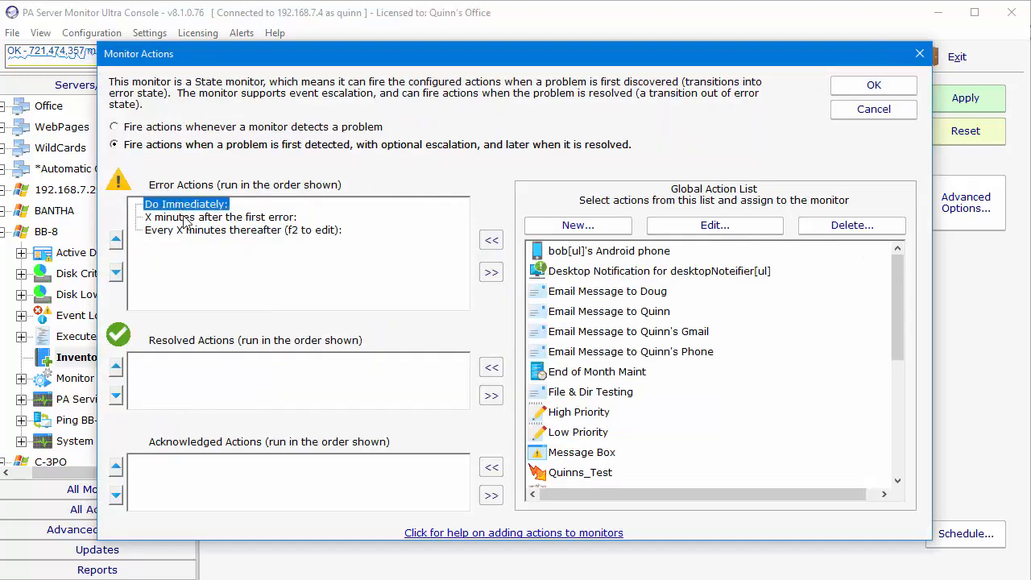
click(622, 319)
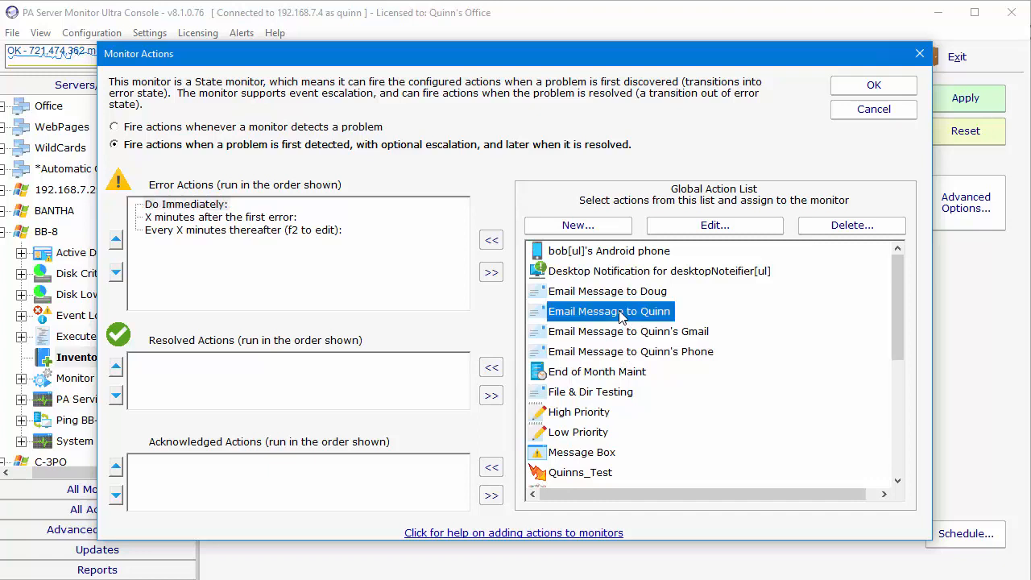
click(491, 241)
- Set the recurring error actions to repeat every 12 minutes and assign the signed-in user's Email Message action to them
click(183, 244)
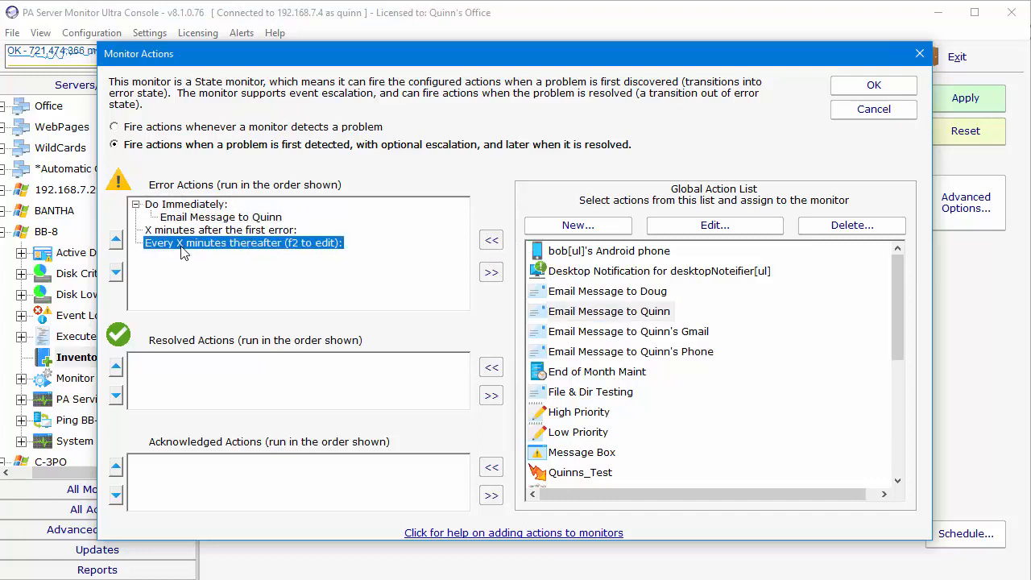
key(F2)
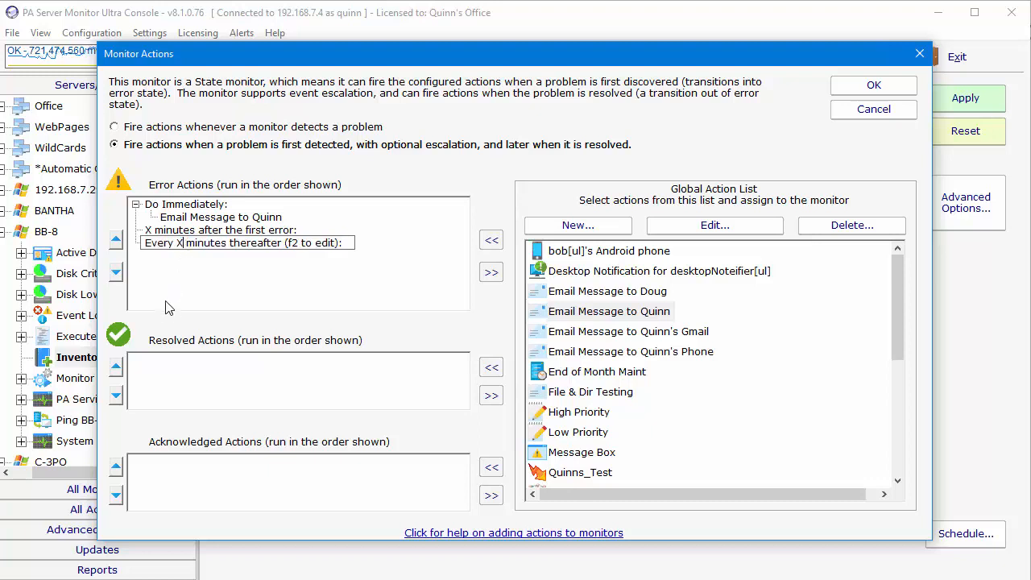
key(BackSpace)
text(12)
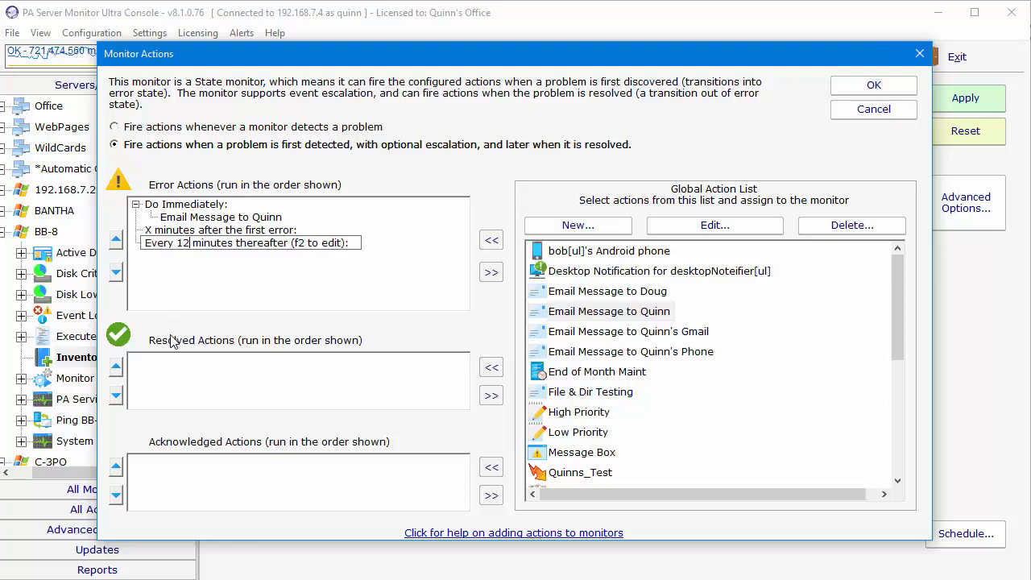
click(613, 312)
click(492, 272)
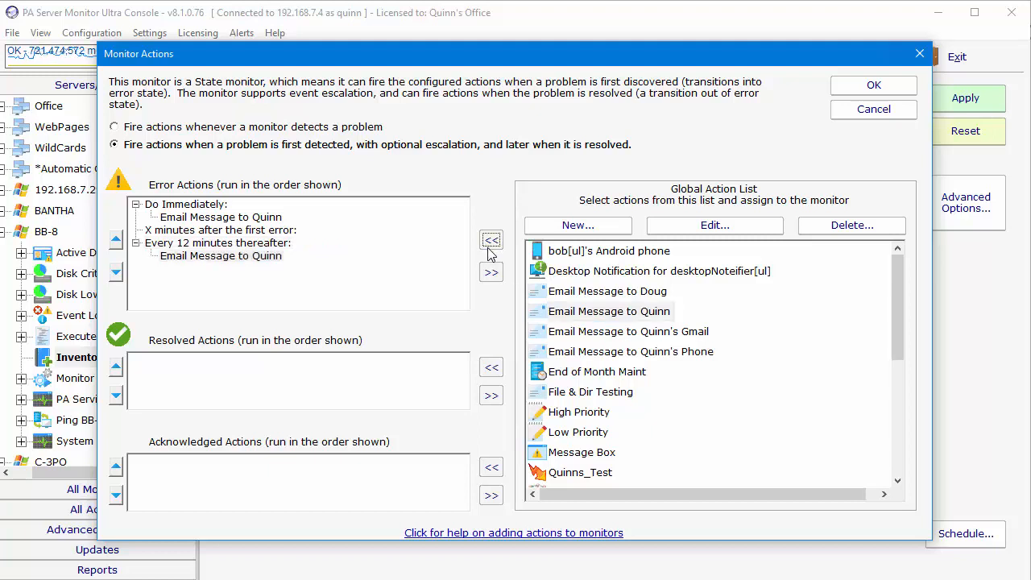
- Assign the signed-in user's Email Message action to the Resolved Actions and accept the monitor actions
click(656, 314)
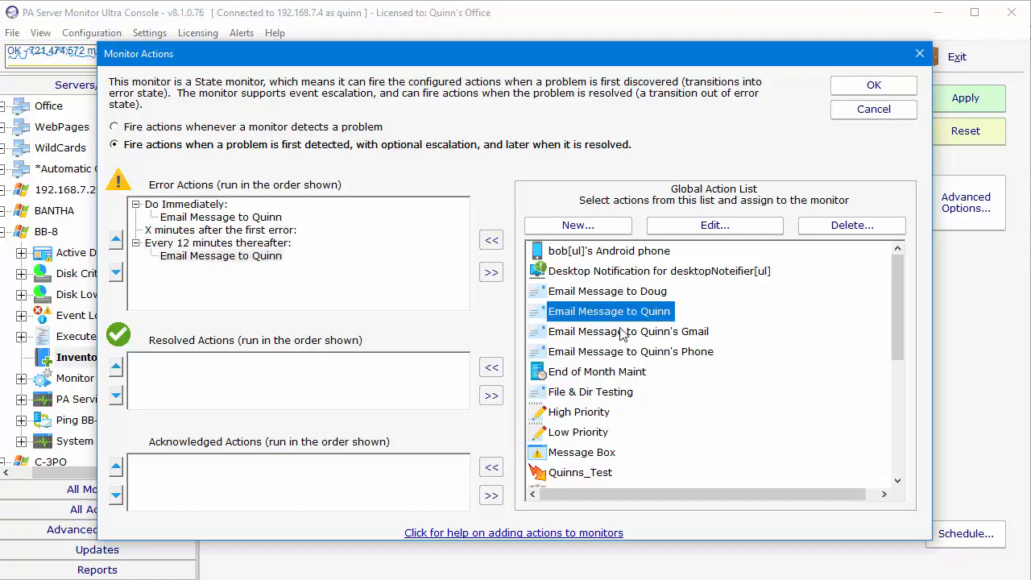
click(492, 371)
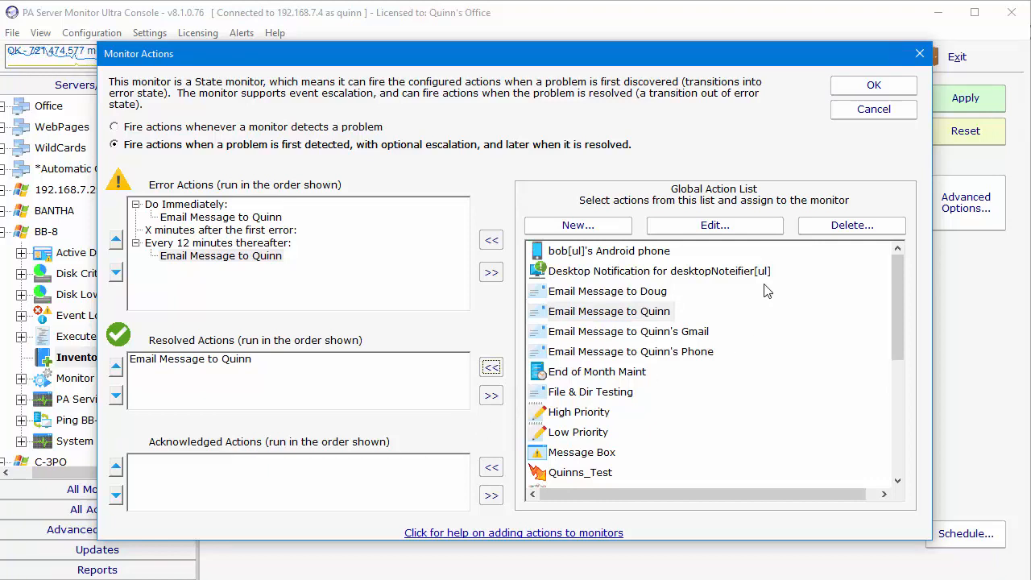
click(873, 86)
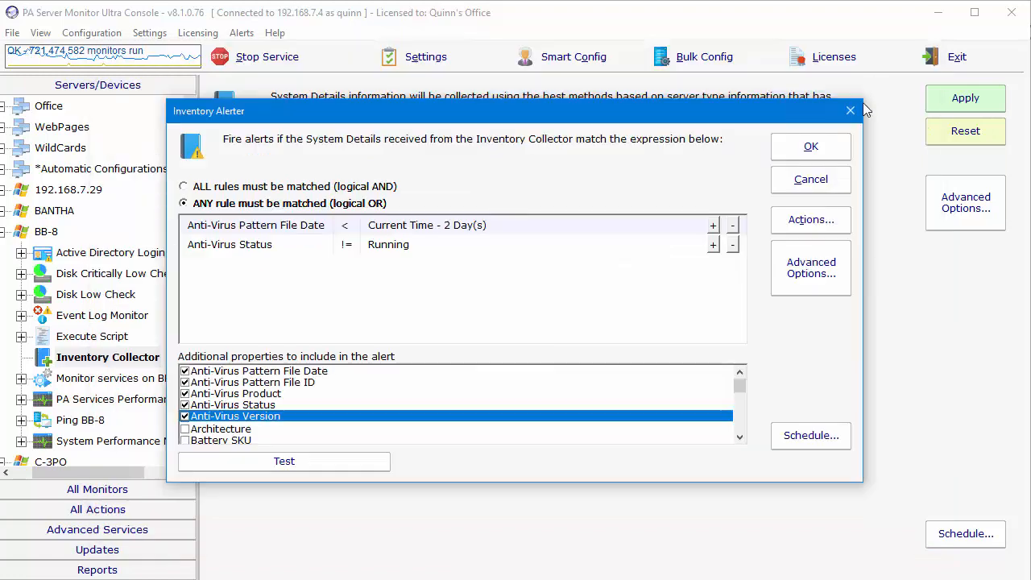
- Schedule the alerter as Linked, so that it runs as soon as the BB-8 -- Inventory Collector monitor finishes
click(811, 435)
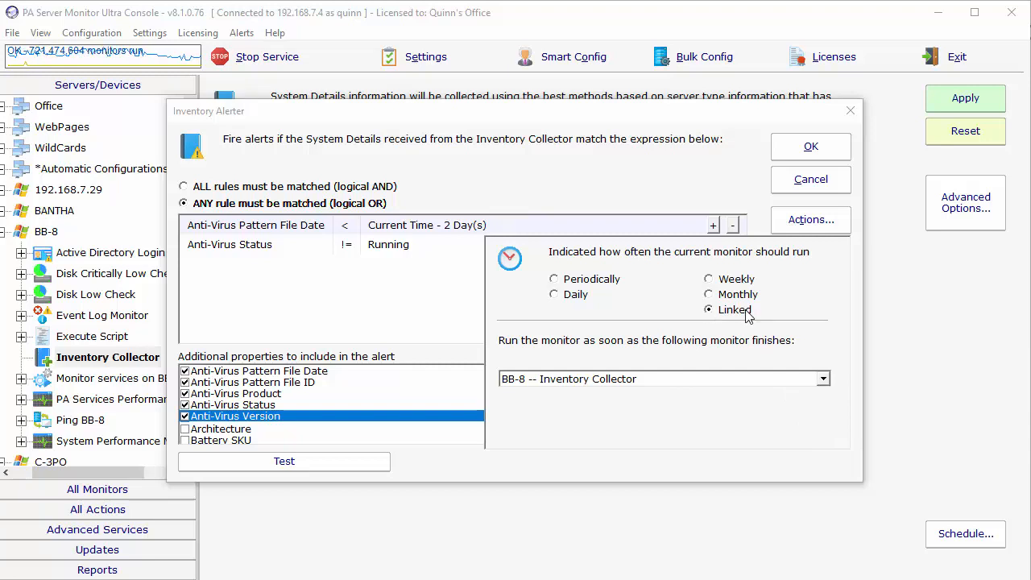
click(823, 380)
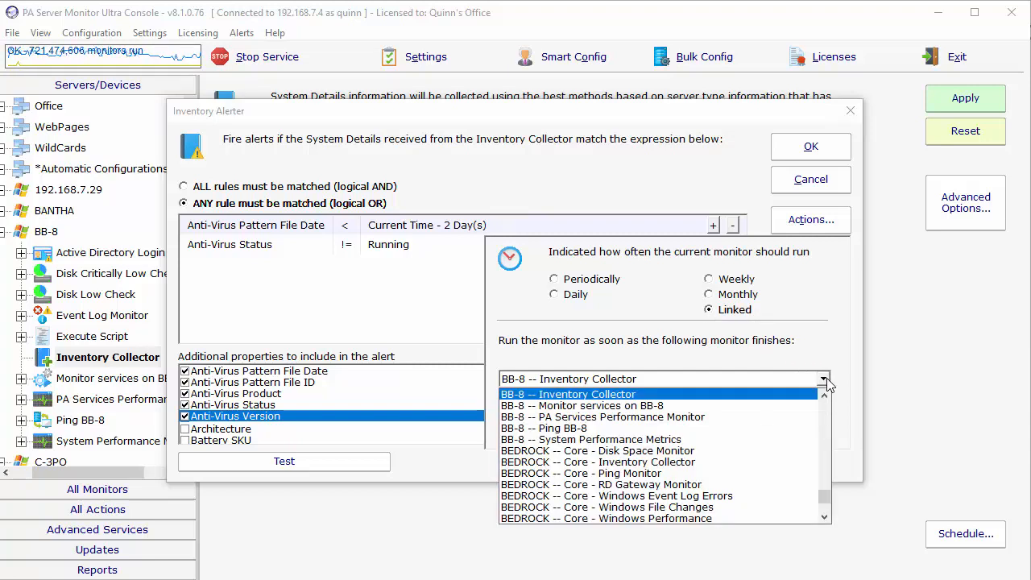
click(596, 394)
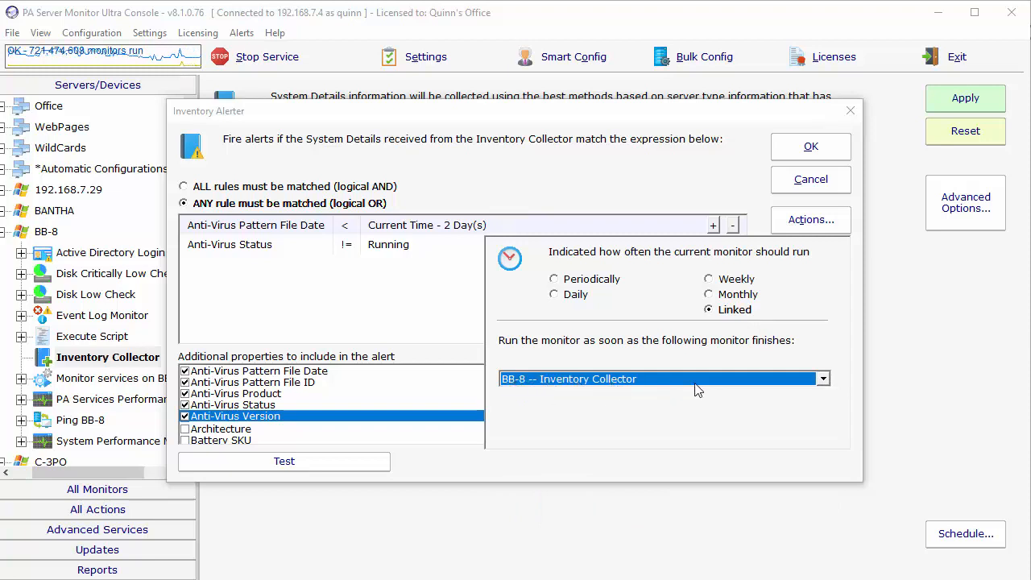
click(769, 155)
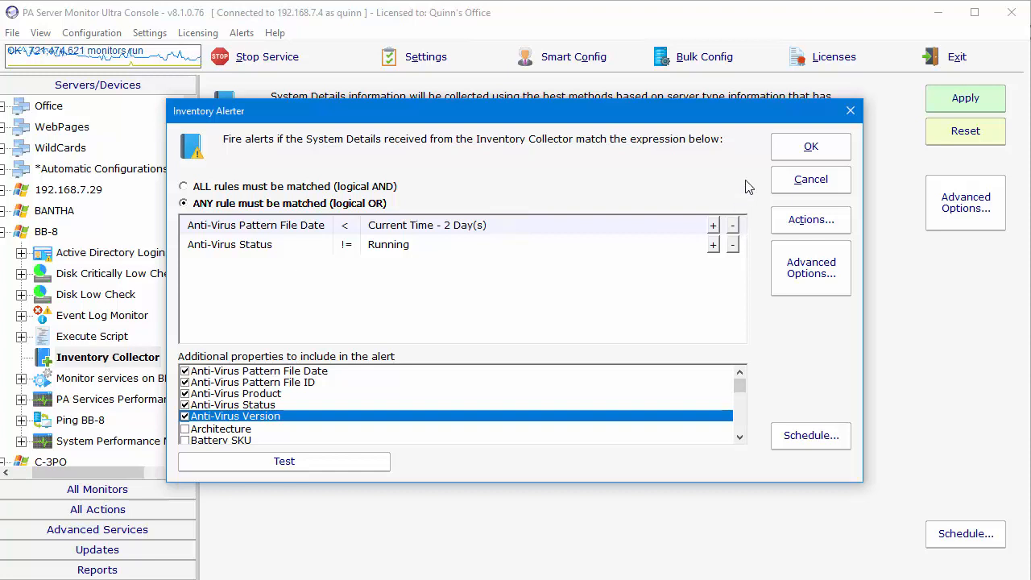
- Save the new Inventory Alerter monitor and open its configuration under BB-8
click(806, 152)
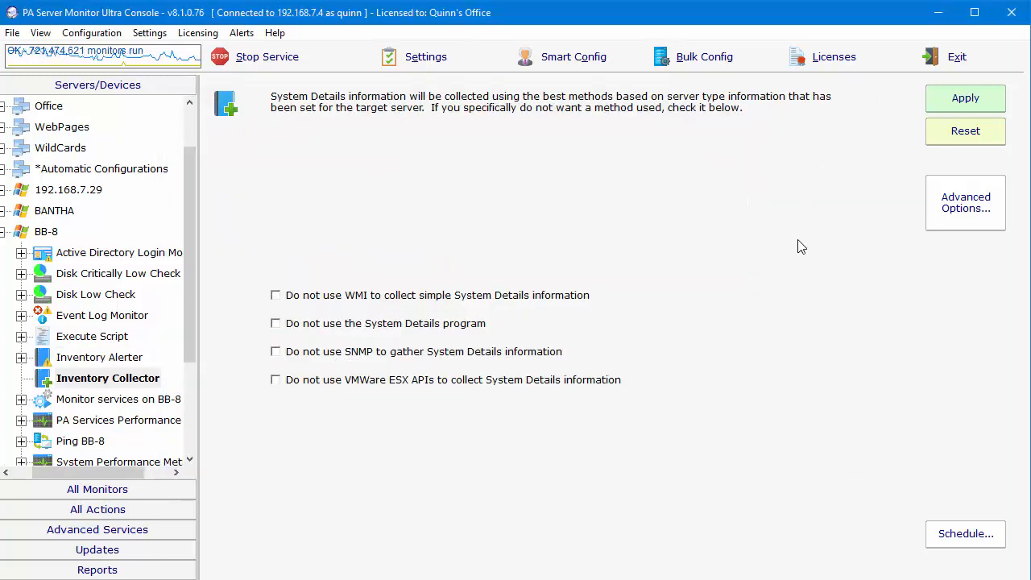
click(114, 357)
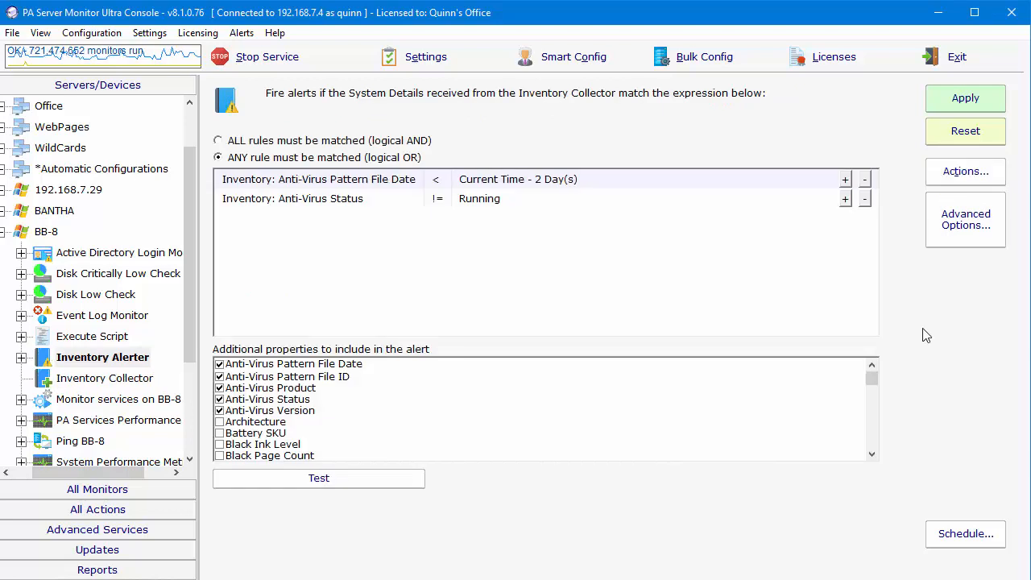